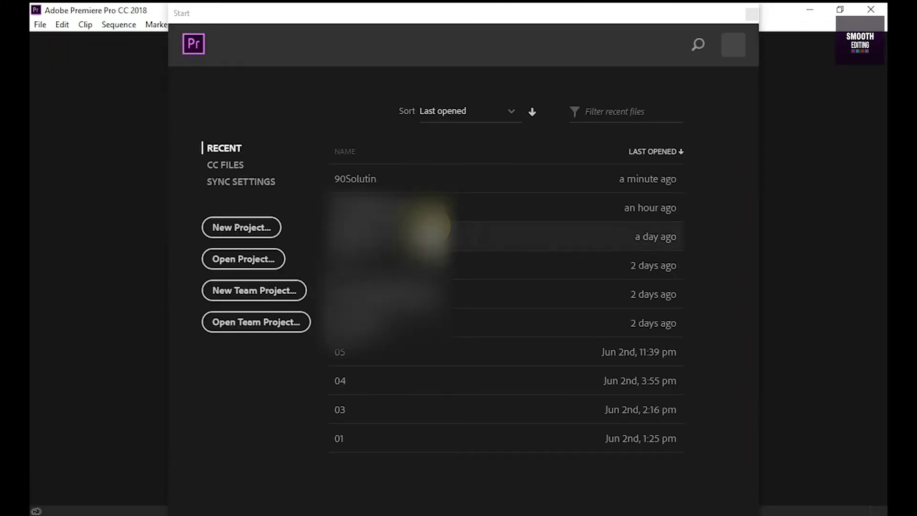
Open 90Solutin from the Start screen's recent projects list.
{"action": "left_click", "coordinate": [437, 181]}
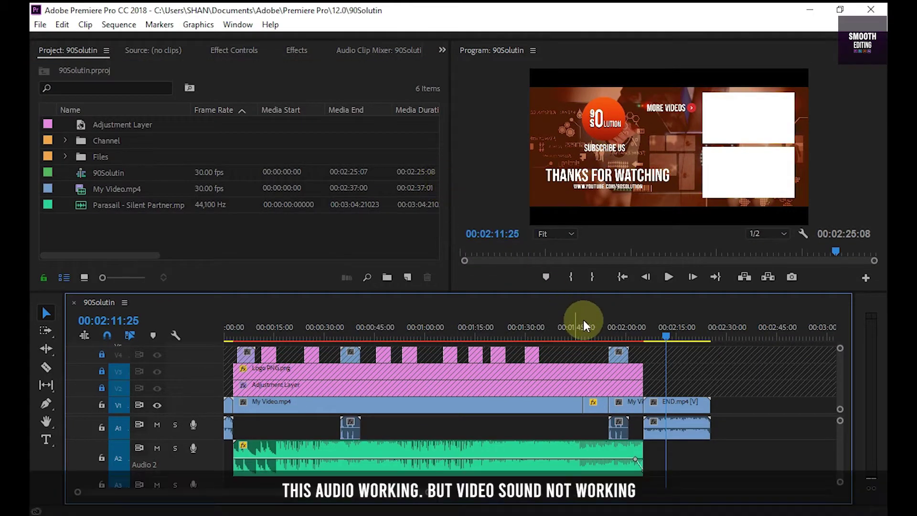
Play the sequence from about 01:53, then the END.mp4 section from 02:07:24.
{"action": "left_click", "coordinate": [604, 333]}
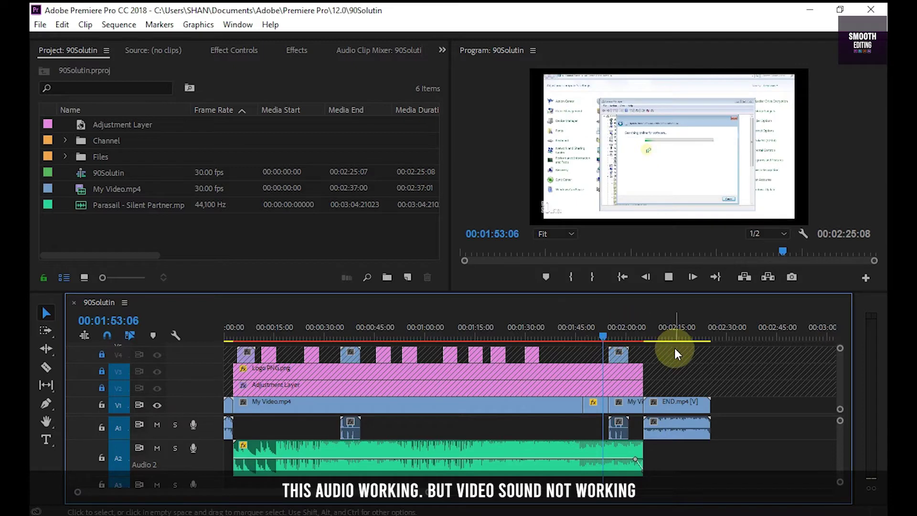
{"action": "key", "text": "space"}
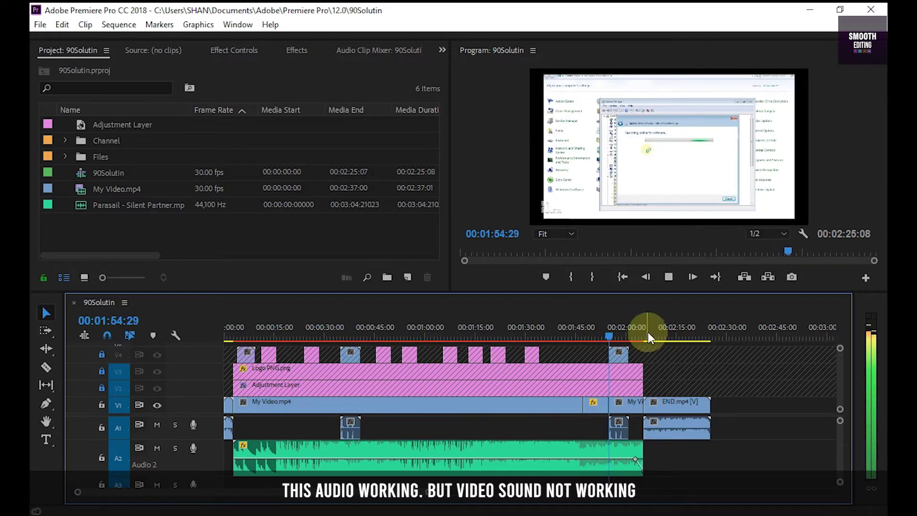
{"action": "left_click", "coordinate": [655, 332]}
{"action": "left_click", "coordinate": [678, 424]}
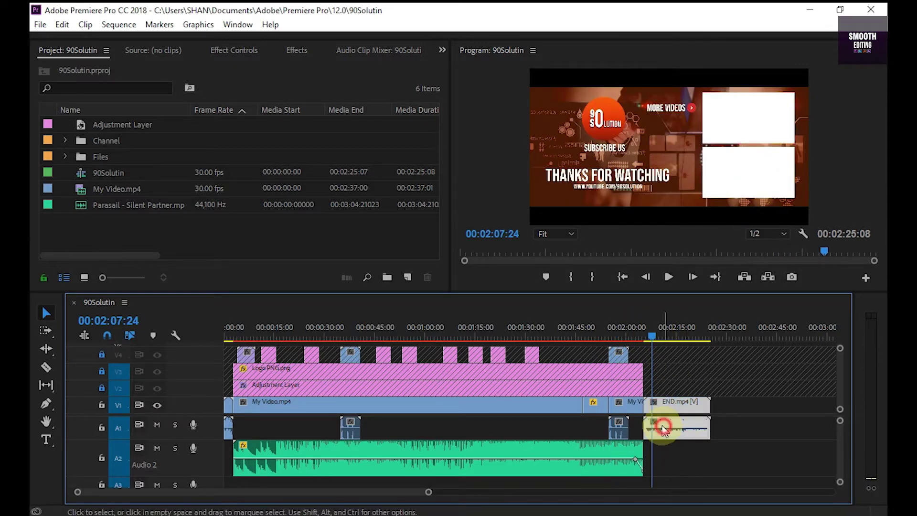
{"action": "key", "text": "space"}
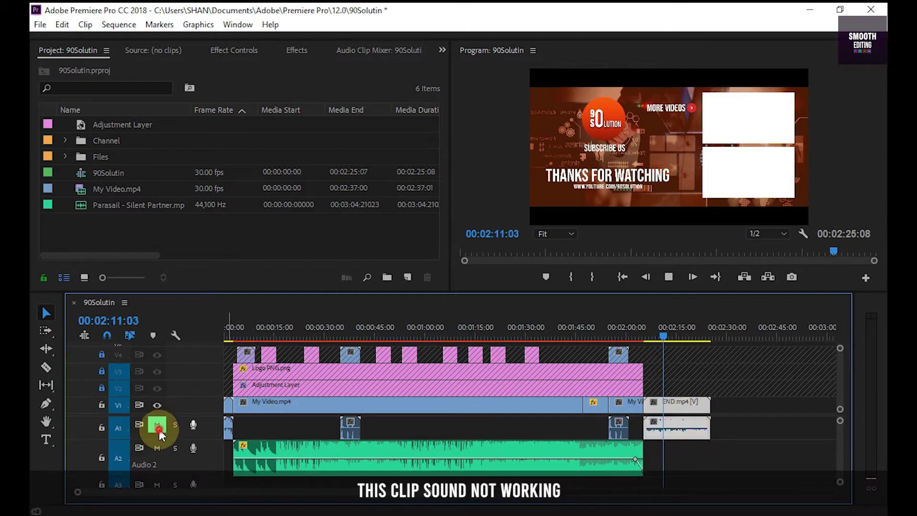
Stop playback at 02:17:00 with END.mp4 audio silent, and save the project.
{"action": "left_click", "coordinate": [683, 420]}
{"action": "key", "text": "space"}
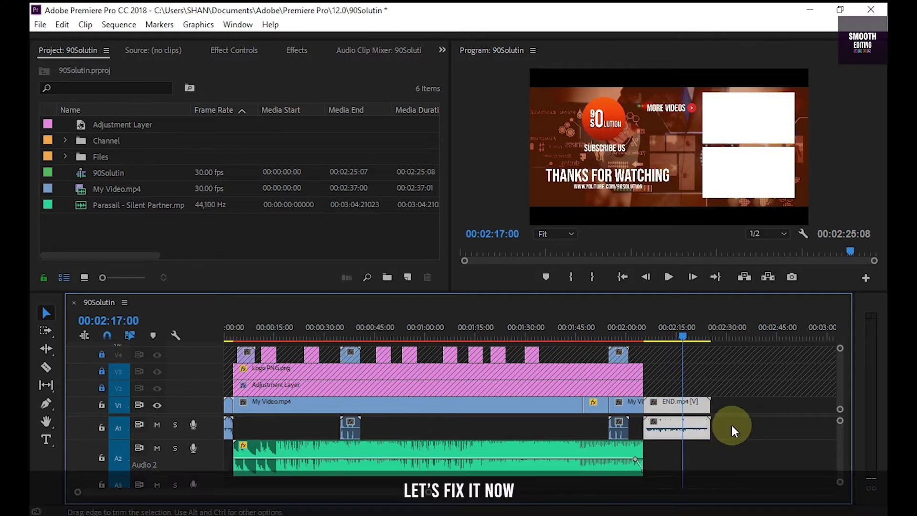
{"action": "left_click", "coordinate": [736, 423]}
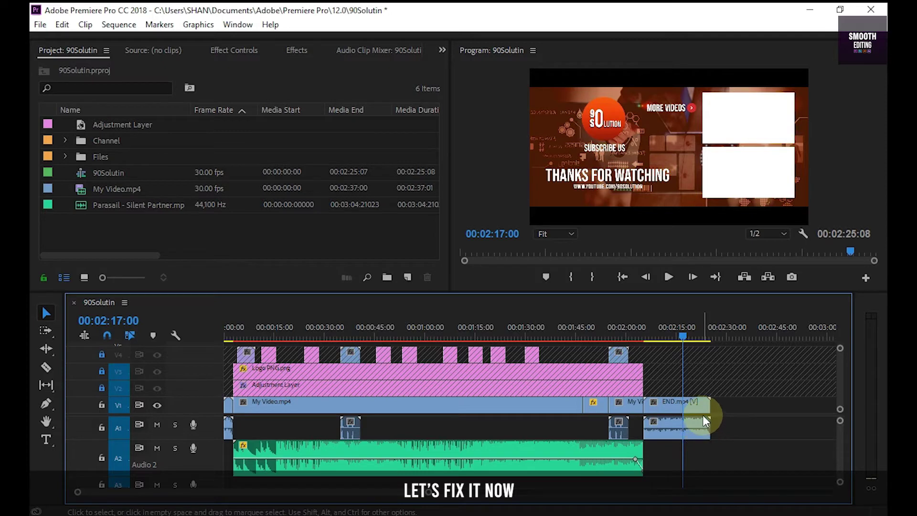
{"action": "key", "text": "ctrl+s"}
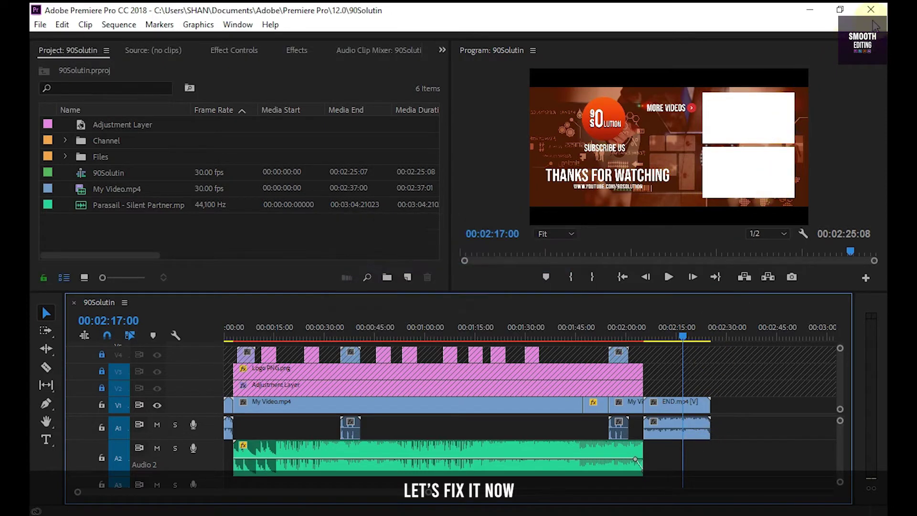
Close Premiere Pro and open Local Disk (C:) from This PC.
{"action": "left_click", "coordinate": [874, 10]}
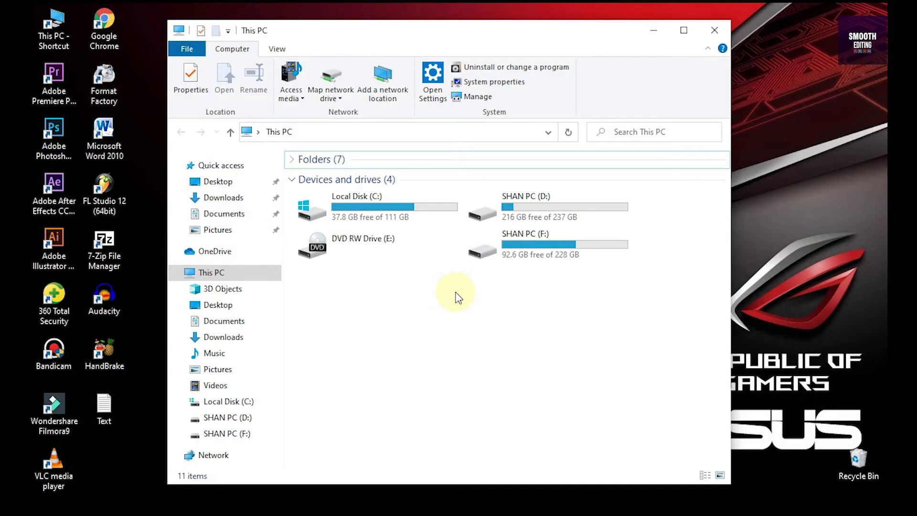
{"action": "left_click", "coordinate": [435, 315]}
{"action": "left_click_drag", "start_coordinate": [439, 42], "coordinate": [443, 43]}
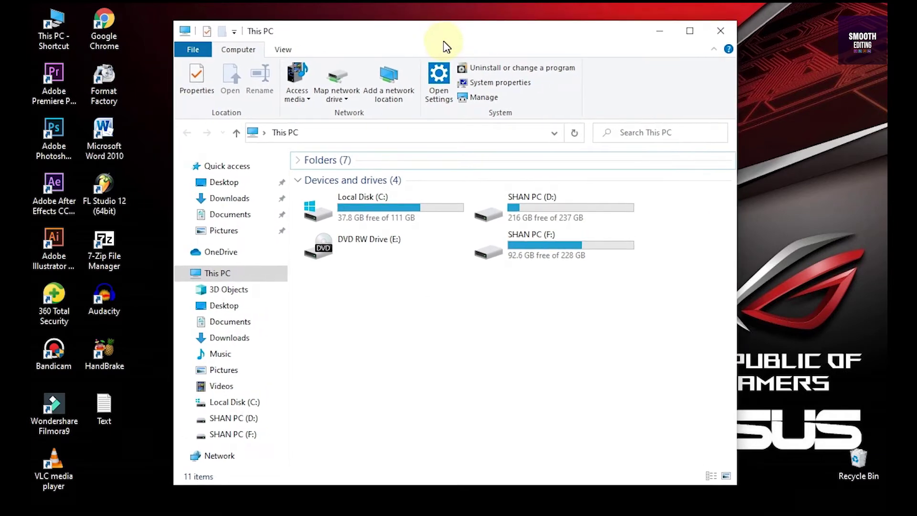
{"action": "left_click", "coordinate": [333, 205]}
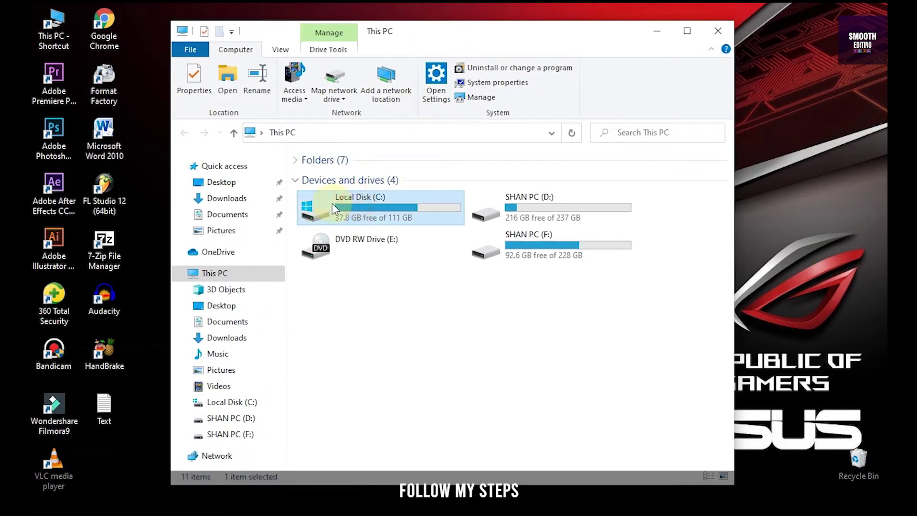
{"action": "mouse_move", "coordinate": [387, 211]}
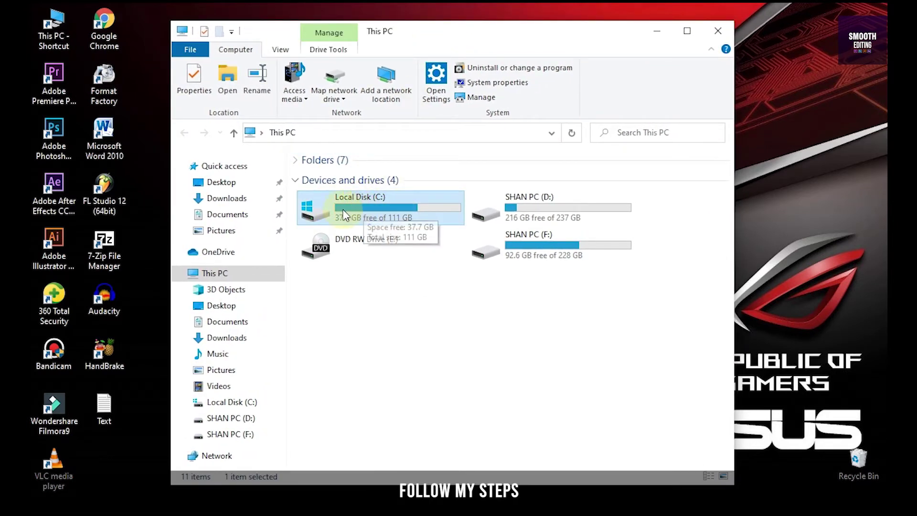
{"action": "double_click", "coordinate": [386, 209]}
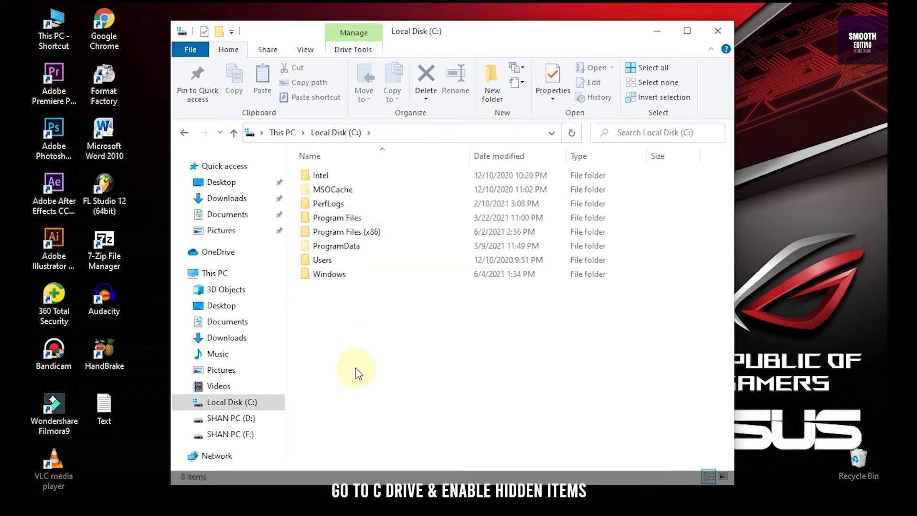
Turn on Hidden items in the View options so ProgramData and MSOCache appear.
{"action": "left_click", "coordinate": [346, 261]}
{"action": "left_click", "coordinate": [326, 297]}
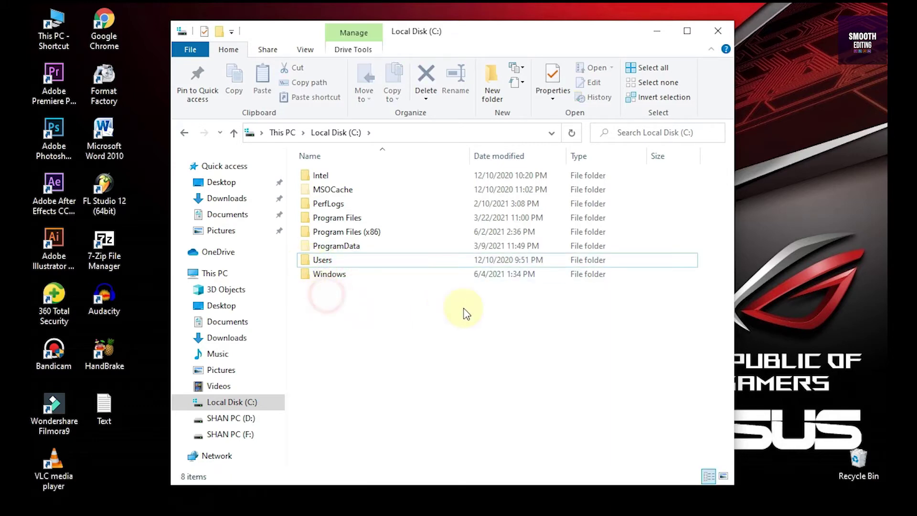
{"action": "left_click", "coordinate": [309, 53]}
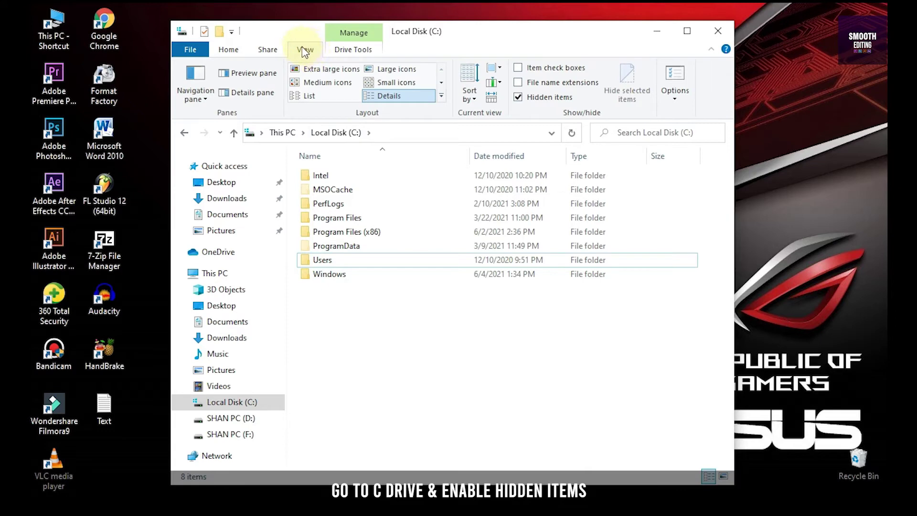
{"action": "left_click", "coordinate": [519, 98]}
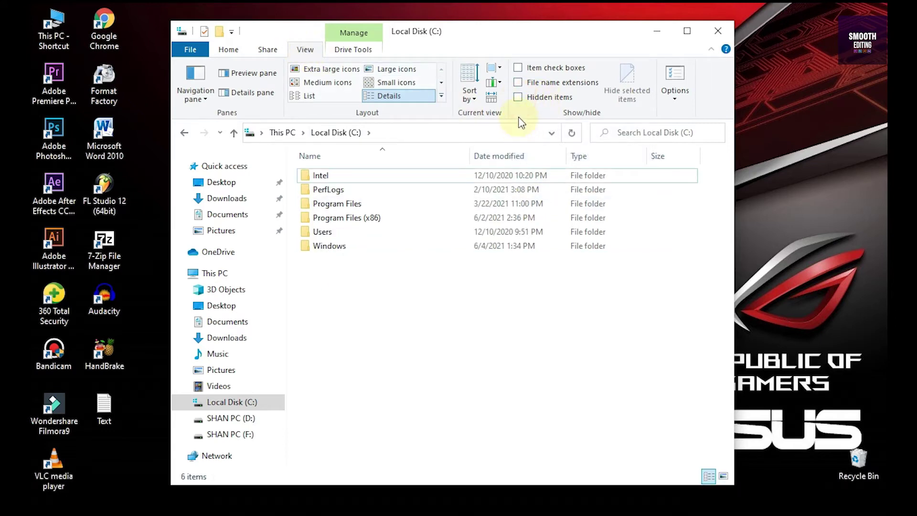
{"action": "left_click", "coordinate": [518, 99]}
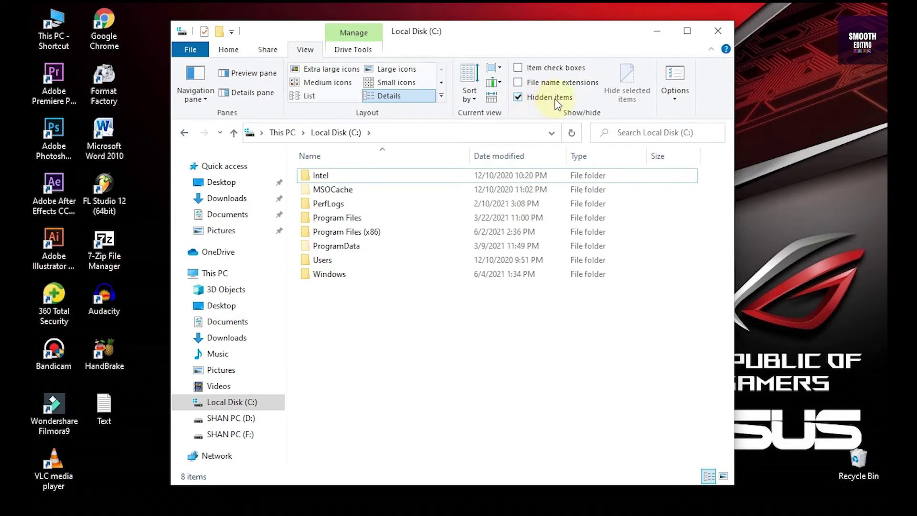
{"action": "left_click", "coordinate": [386, 347]}
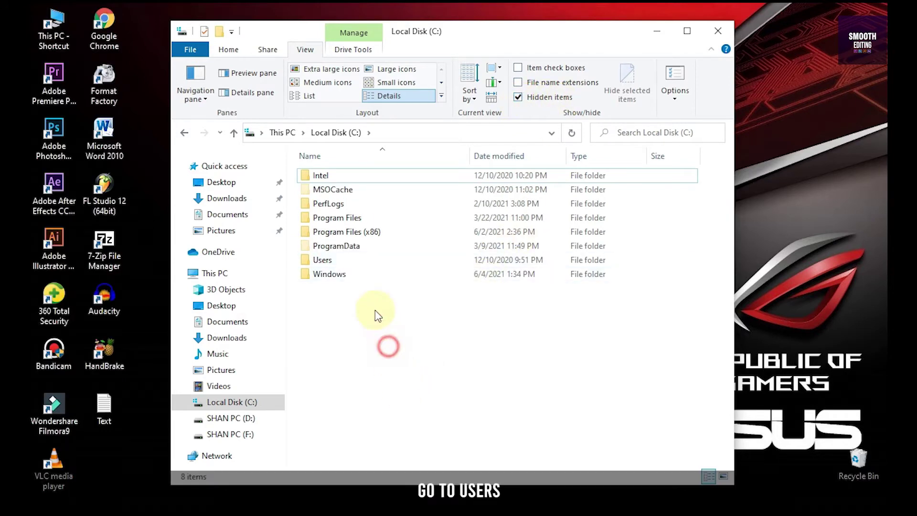
Open Users, then the user profile folder, then AppData.
{"action": "left_click", "coordinate": [343, 261]}
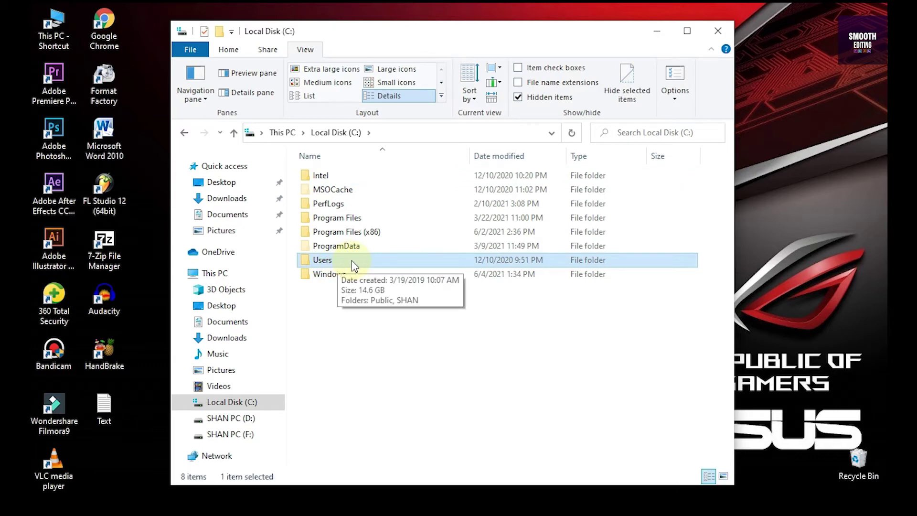
{"action": "double_click", "coordinate": [353, 262]}
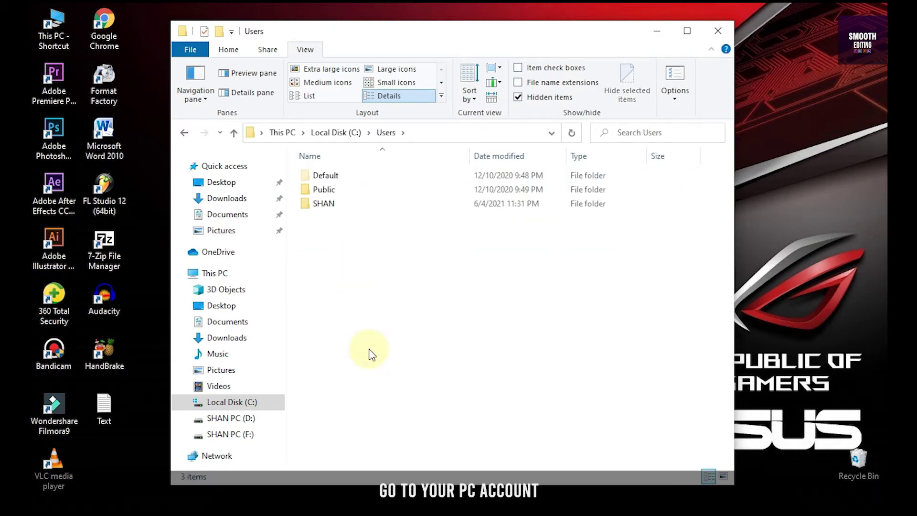
{"action": "left_click", "coordinate": [377, 204]}
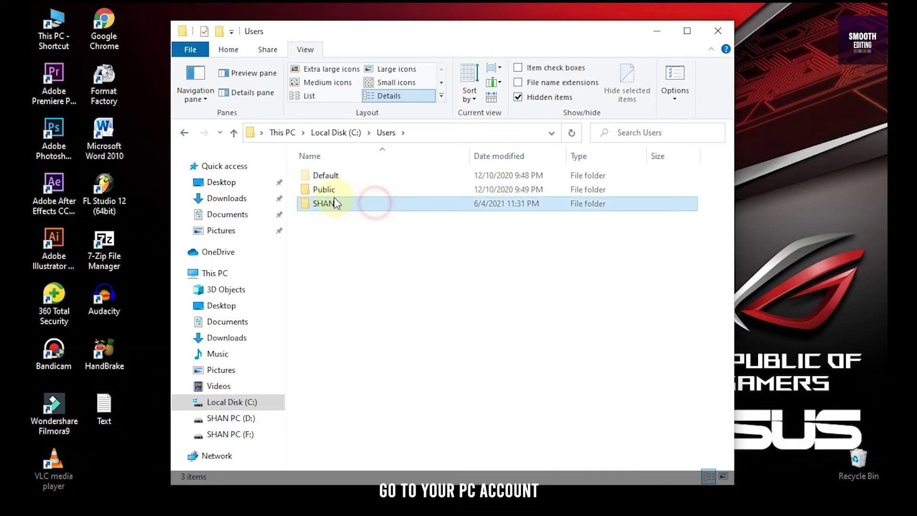
{"action": "mouse_move", "coordinate": [365, 210]}
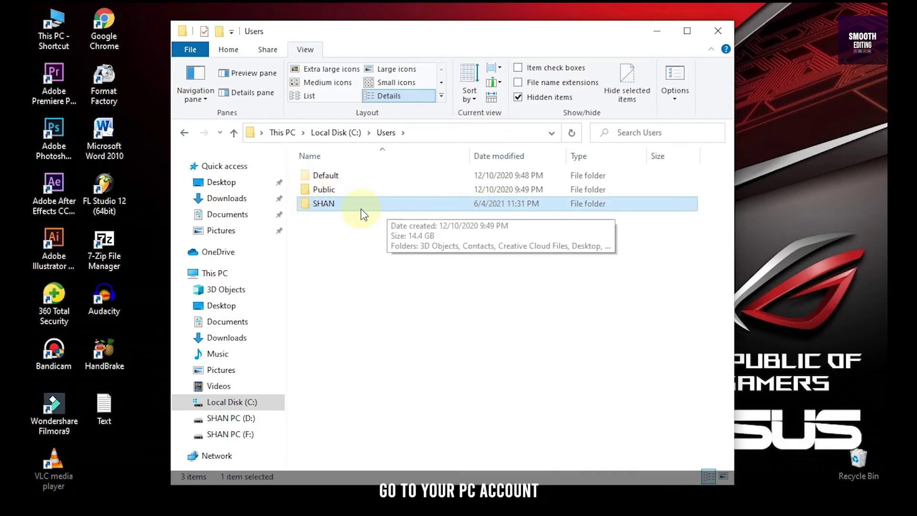
{"action": "double_click", "coordinate": [340, 205]}
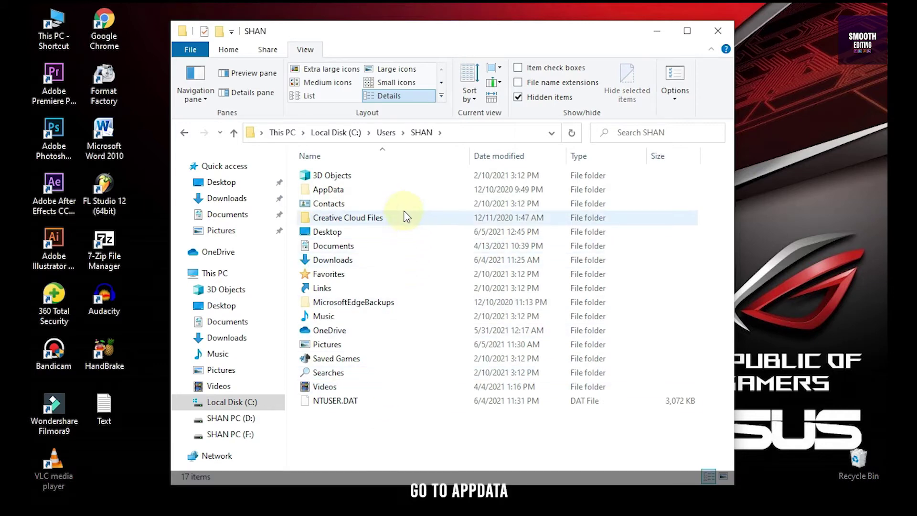
{"action": "left_click", "coordinate": [327, 192]}
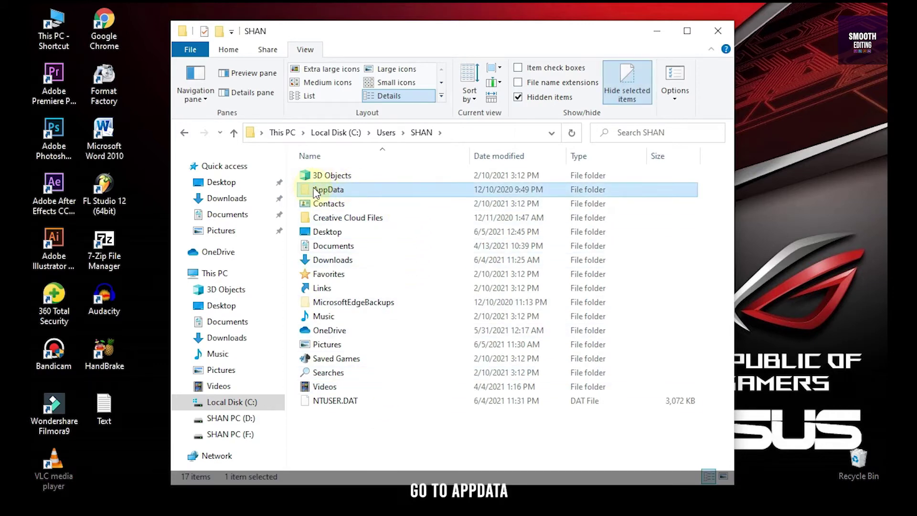
{"action": "mouse_move", "coordinate": [335, 192]}
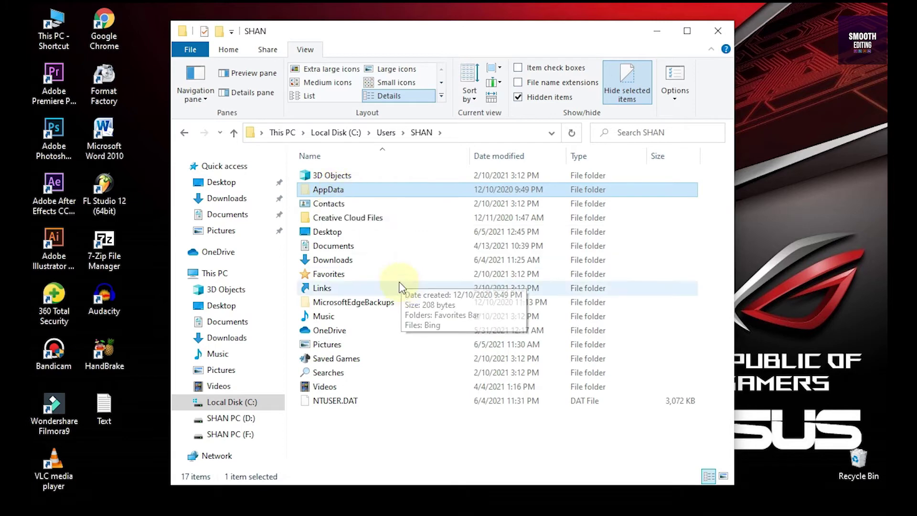
{"action": "double_click", "coordinate": [353, 192]}
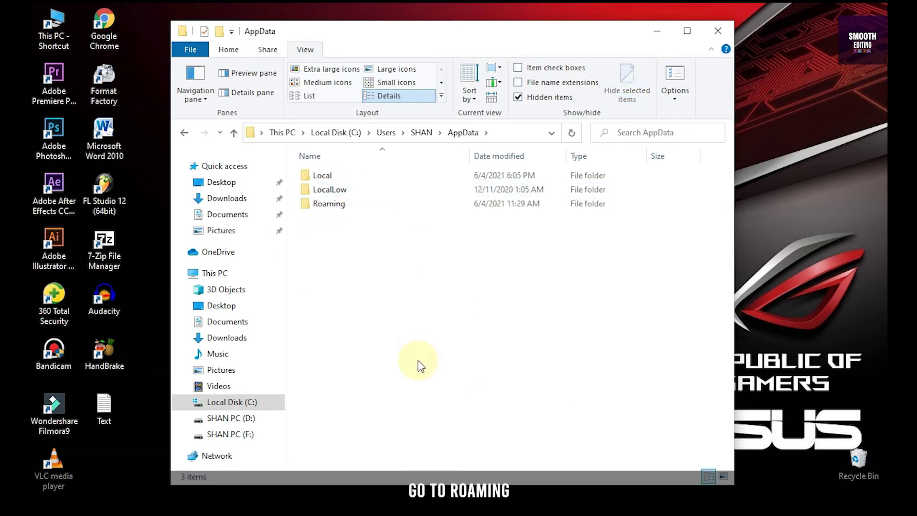
Go into Roaming > Adobe > Common and select the Media Cache Files folder.
{"action": "left_click", "coordinate": [340, 209]}
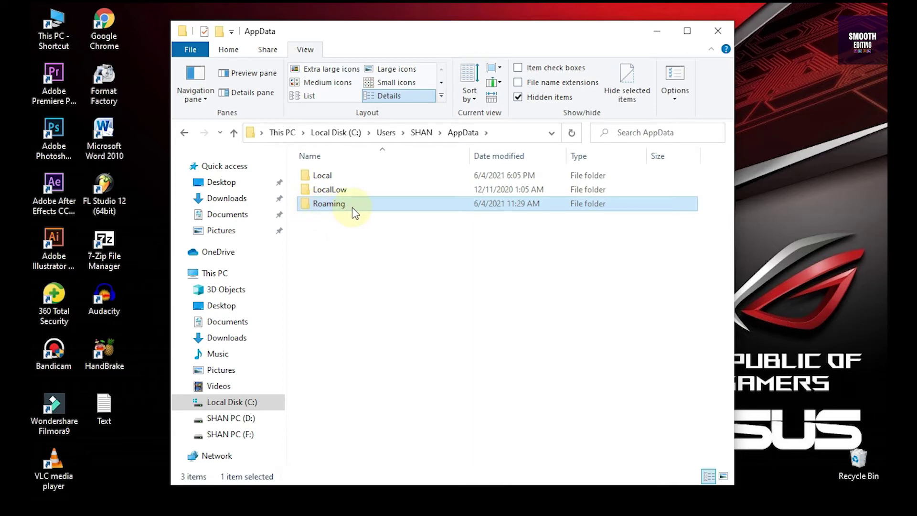
{"action": "double_click", "coordinate": [371, 207]}
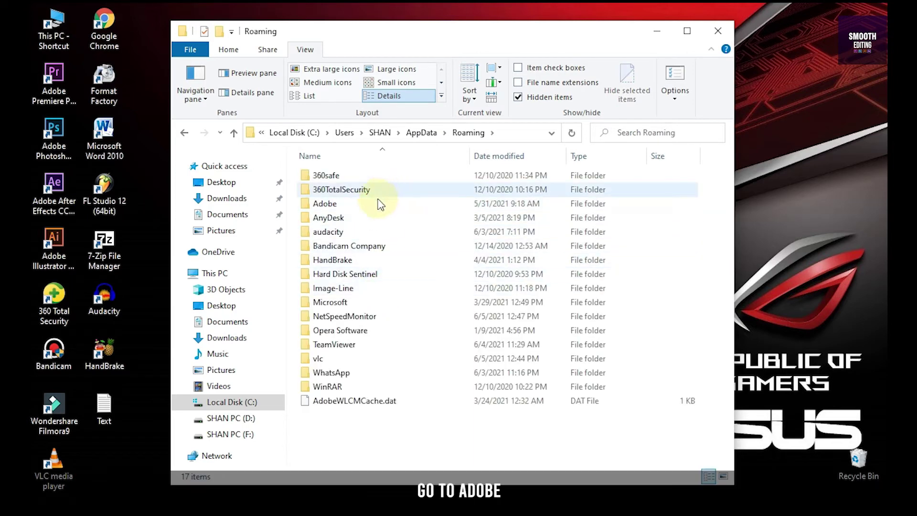
{"action": "left_click", "coordinate": [372, 205]}
{"action": "mouse_move", "coordinate": [337, 211]}
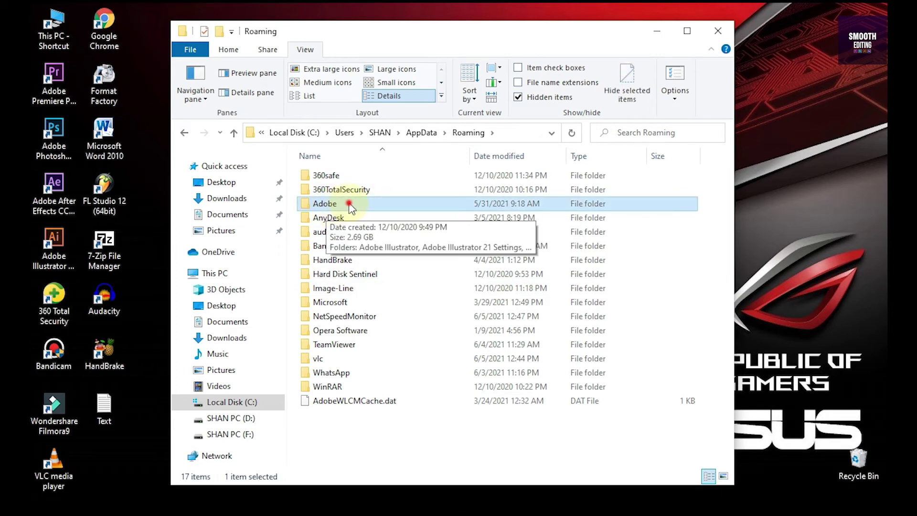
{"action": "double_click", "coordinate": [349, 205]}
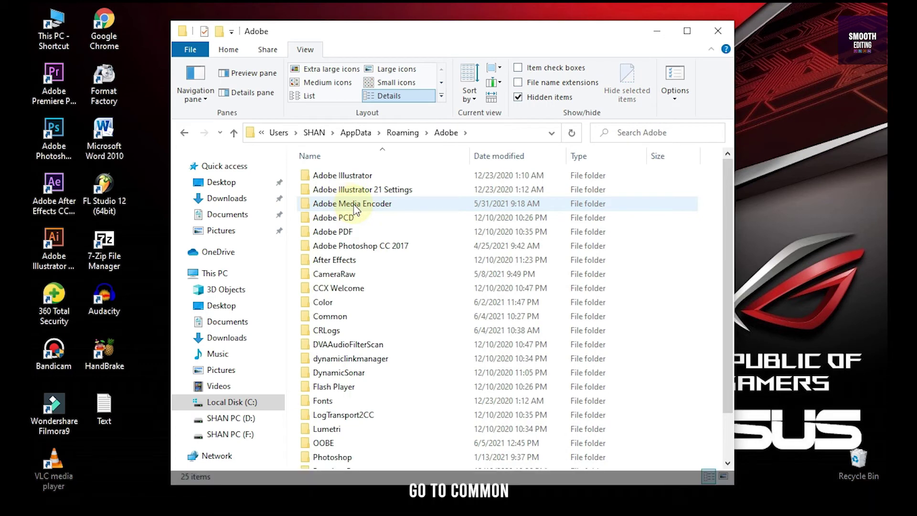
{"action": "left_click", "coordinate": [370, 318]}
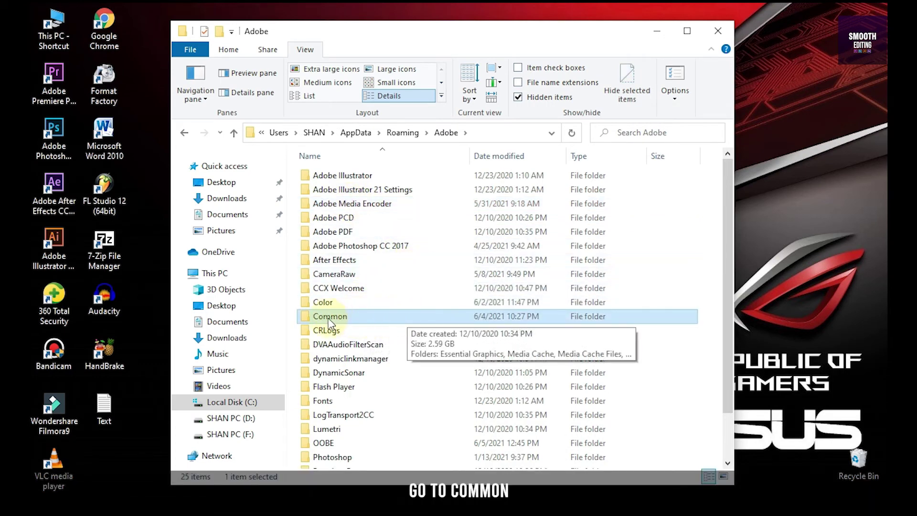
{"action": "double_click", "coordinate": [357, 318]}
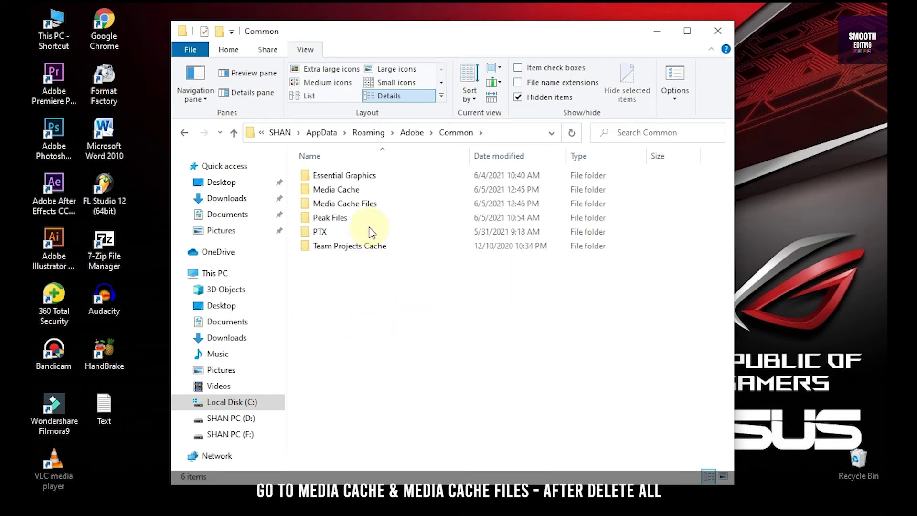
{"action": "left_click", "coordinate": [352, 203]}
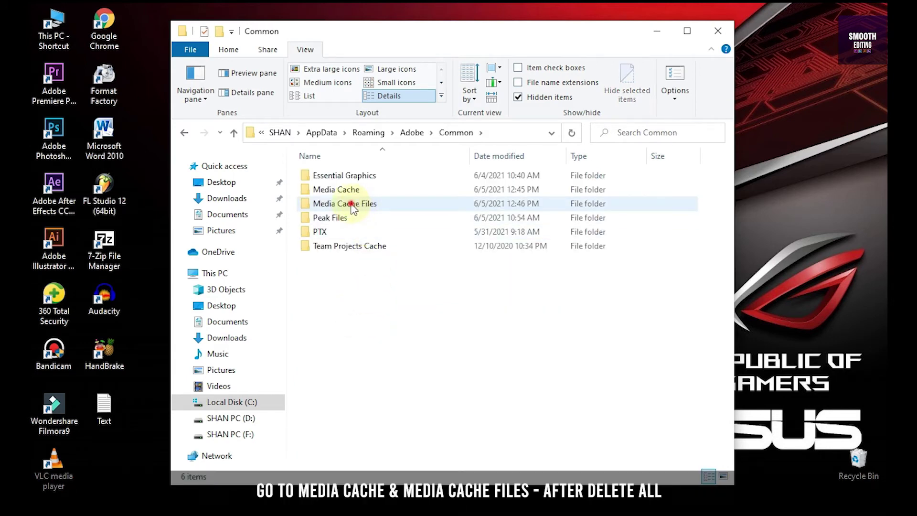
{"action": "left_click", "coordinate": [313, 191]}
{"action": "left_click", "coordinate": [342, 203]}
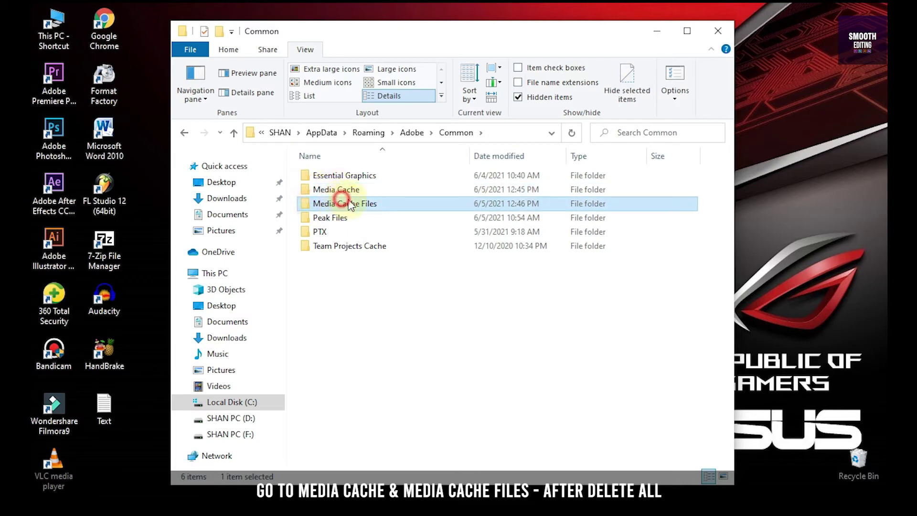
Delete all 284 files in Media Cache Files to the Recycle Bin, then return to Common.
{"action": "double_click", "coordinate": [375, 206]}
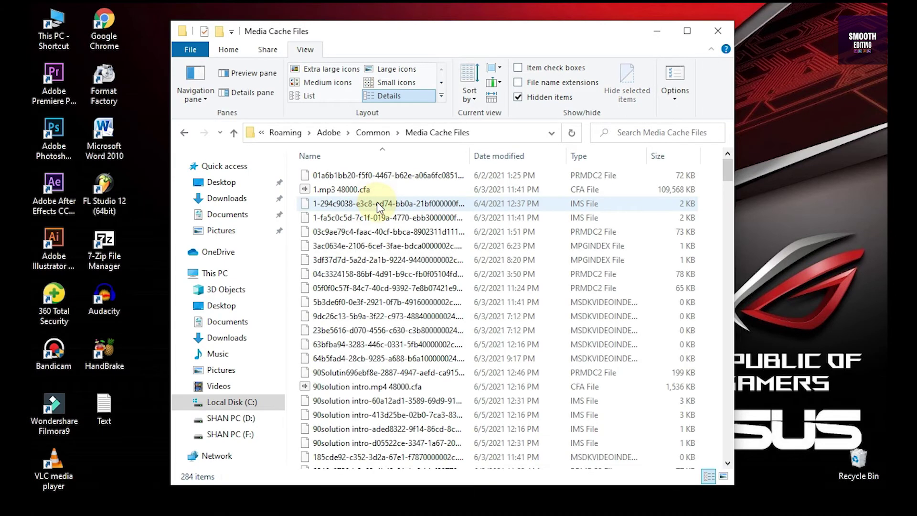
{"action": "left_click", "coordinate": [295, 184]}
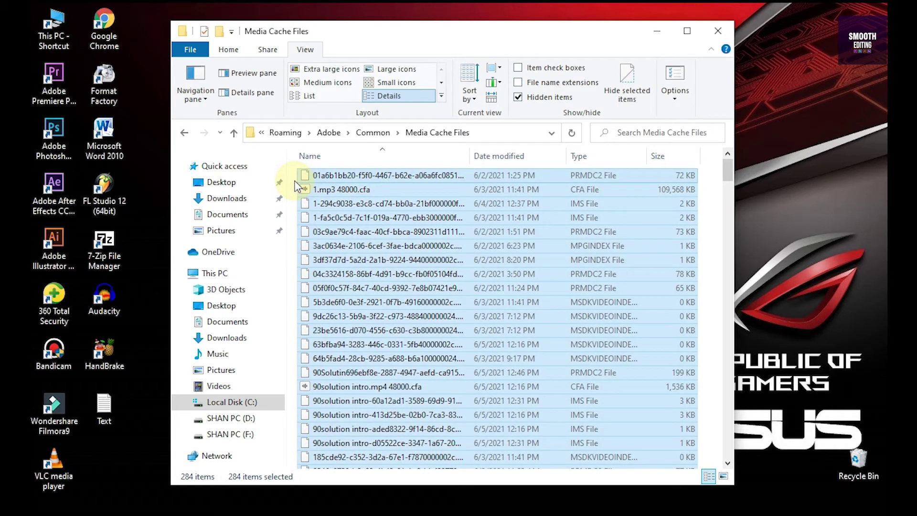
{"action": "key", "text": "Delete"}
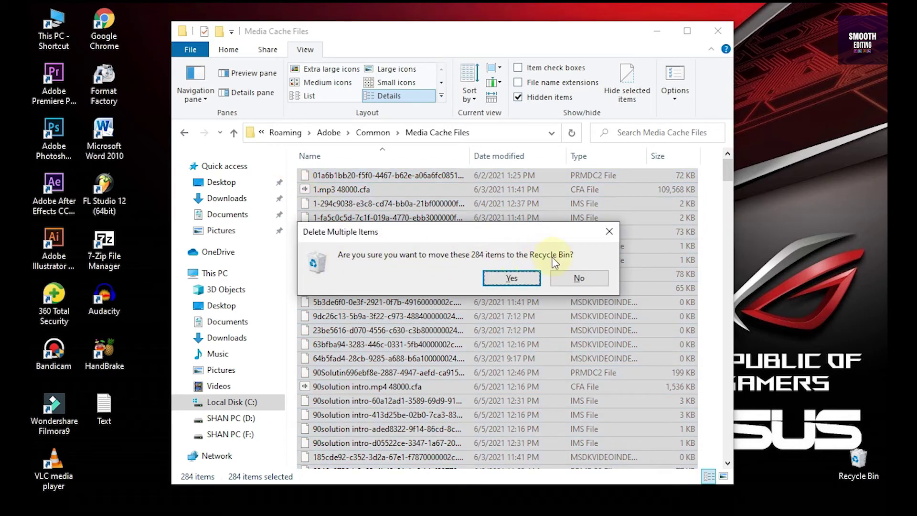
{"action": "left_click", "coordinate": [506, 279]}
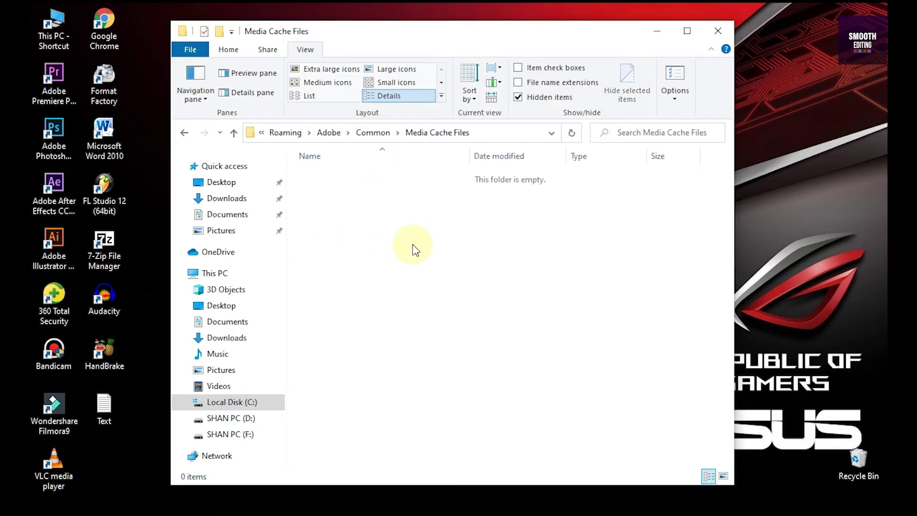
{"action": "key", "text": "BackSpace"}
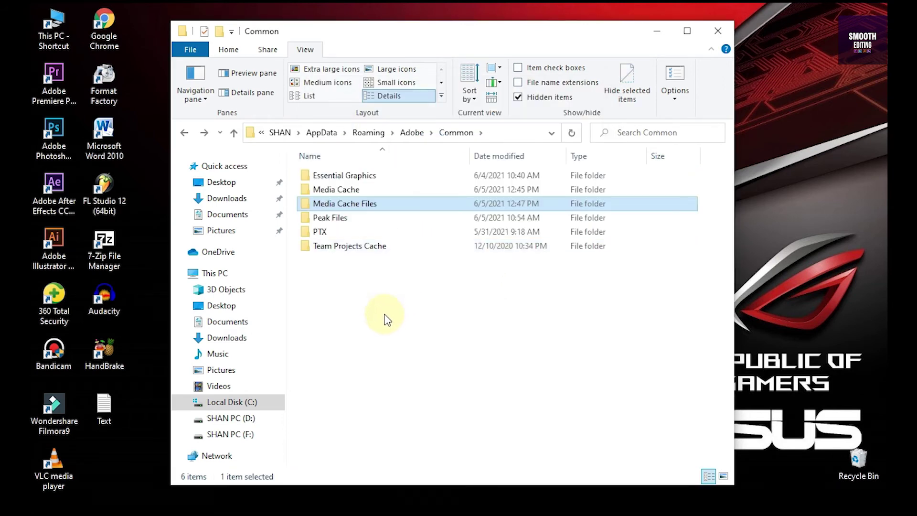
Delete all 61 MCDB files in Media Cache, then close File Explorer.
{"action": "left_click", "coordinate": [326, 190]}
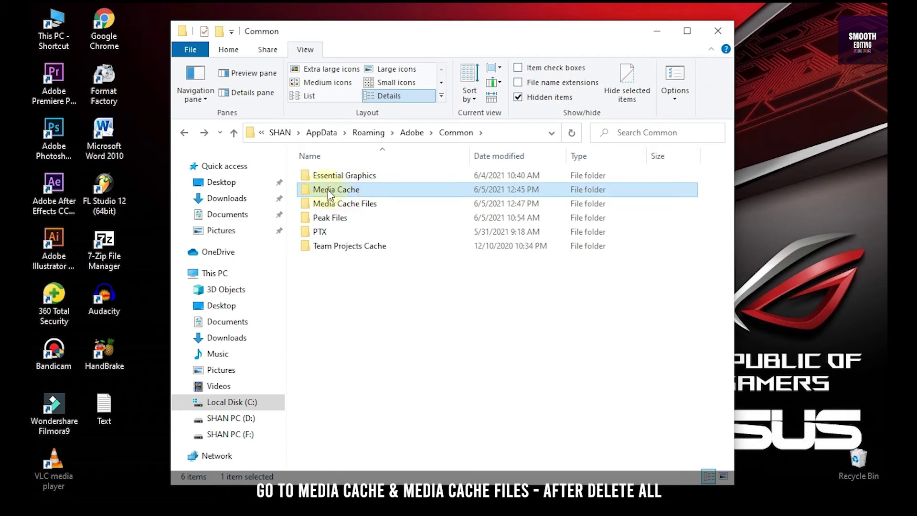
{"action": "double_click", "coordinate": [339, 189]}
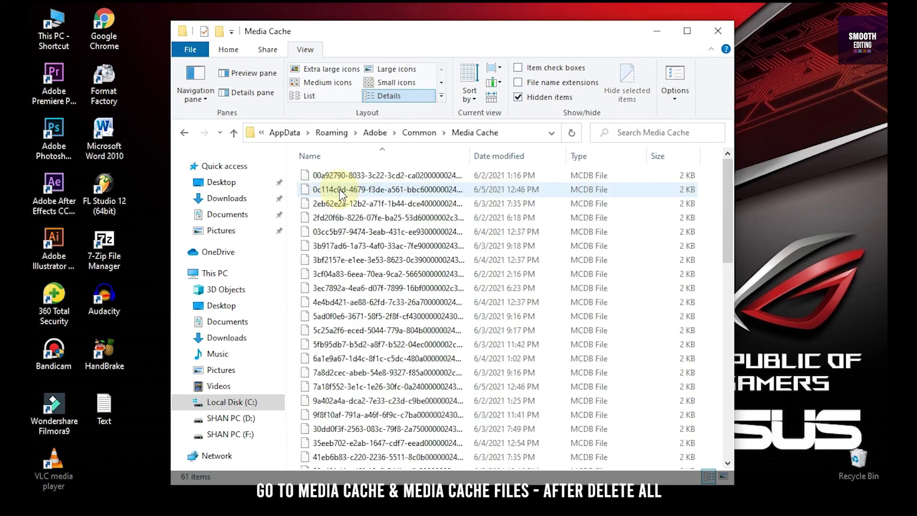
{"action": "key", "text": "ctrl+a"}
{"action": "key", "text": "Delete"}
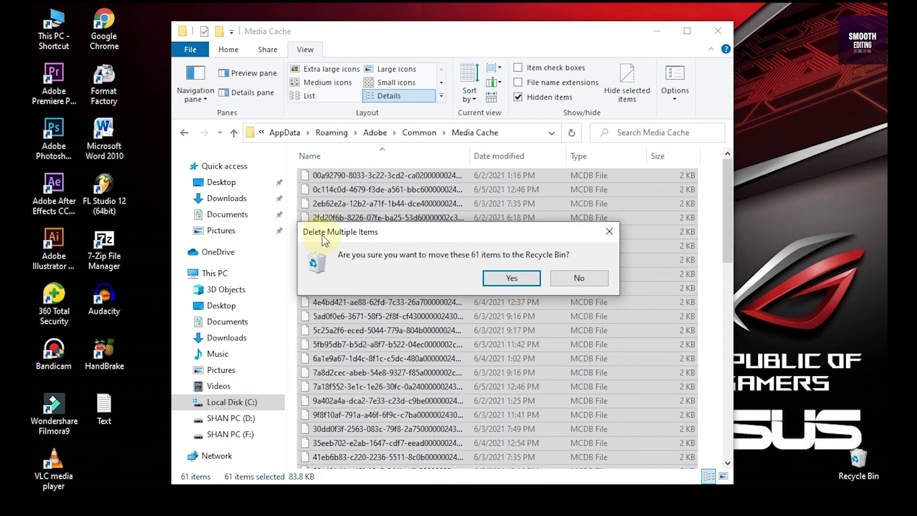
{"action": "left_click", "coordinate": [536, 280]}
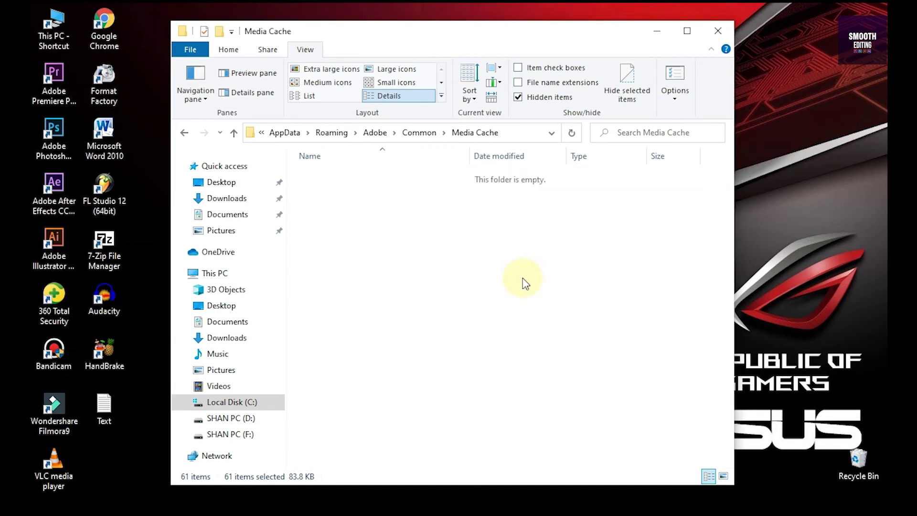
{"action": "left_click", "coordinate": [718, 33]}
Refresh the desktop and relaunch Adobe Premiere Pro CC 2018 from its shortcut.
{"action": "right_click", "coordinate": [410, 119]}
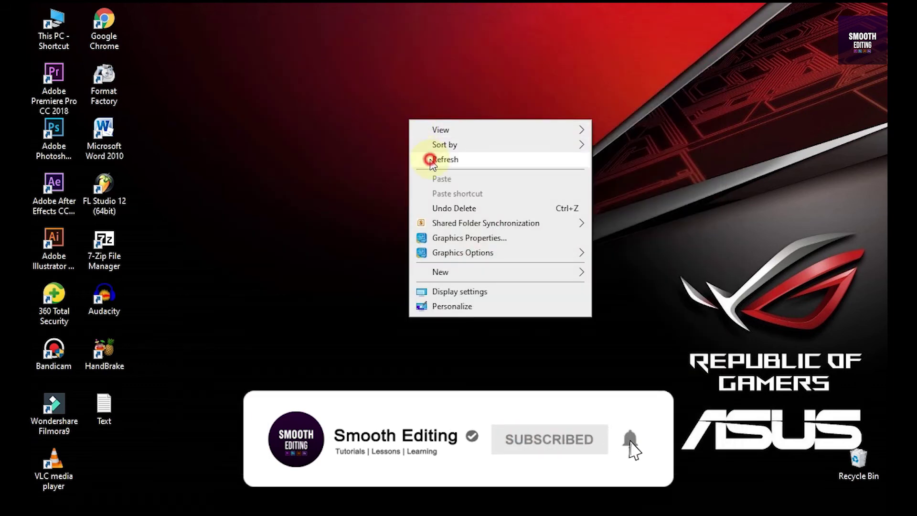
{"action": "left_click", "coordinate": [428, 159]}
{"action": "double_click", "coordinate": [53, 89]}
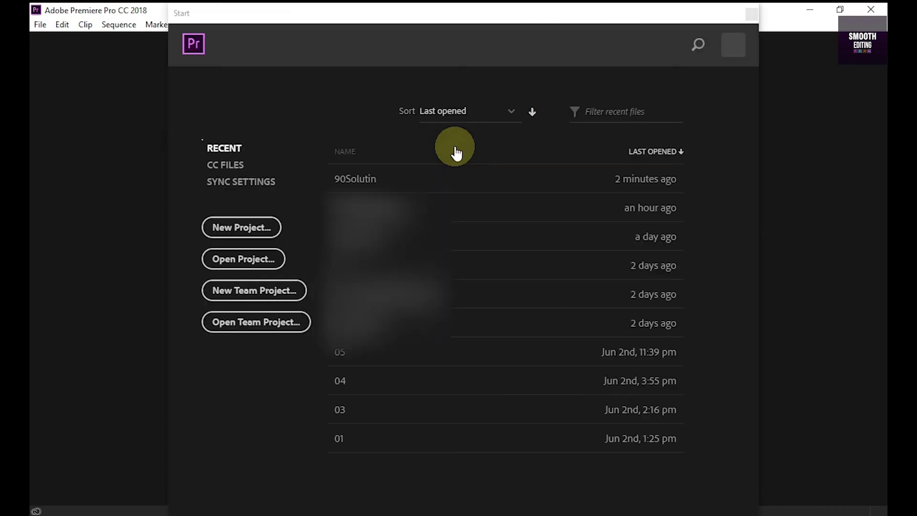
Reopen the 90Solutin project from the Recent list.
{"action": "left_click", "coordinate": [399, 179]}
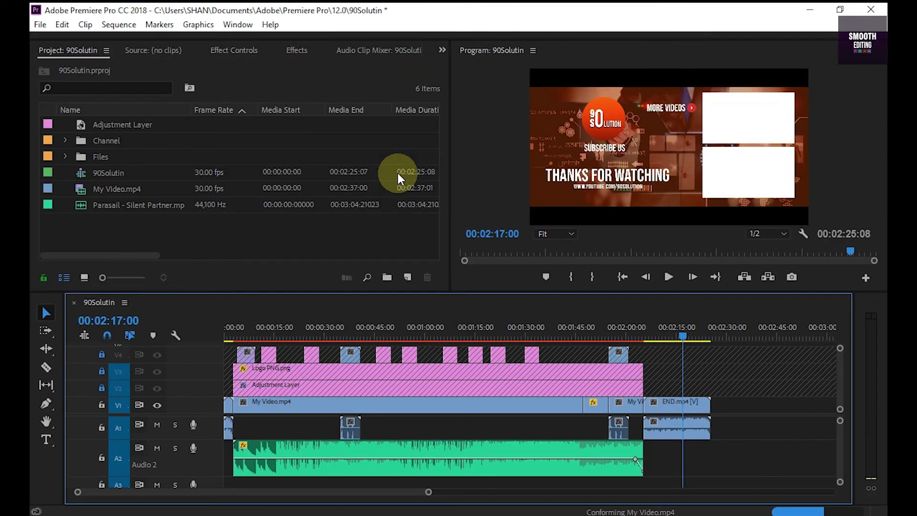
Play from 00:01:51, then from about 00:02:05 through the END.mp4 end-screen section.
{"action": "left_click", "coordinate": [598, 335]}
{"action": "key", "text": "space"}
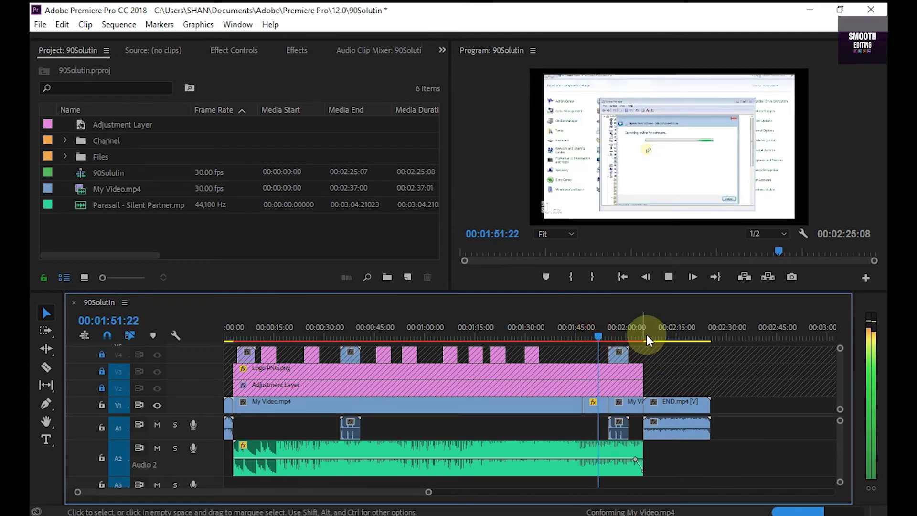
{"action": "left_click", "coordinate": [643, 336]}
{"action": "left_click_drag", "start_coordinate": [641, 335], "coordinate": [646, 337]}
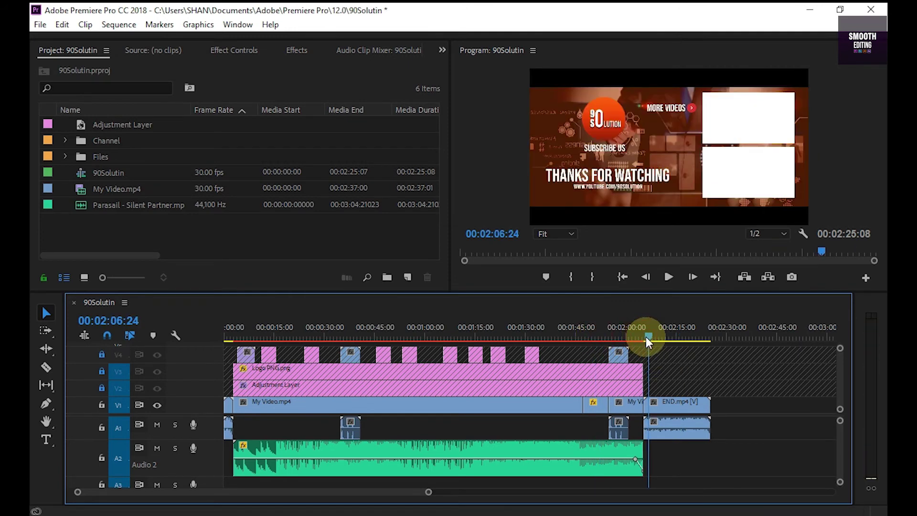
{"action": "key", "text": "space"}
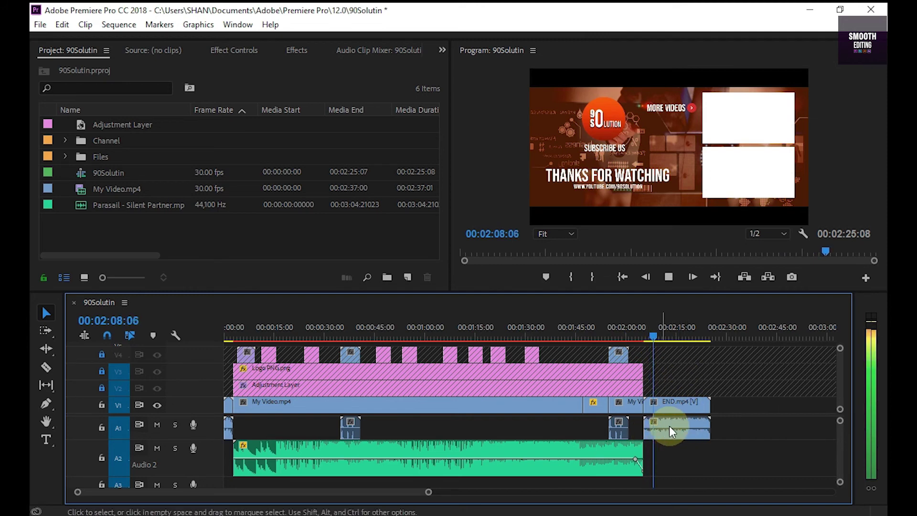
Toggle track A1's mute on and back off, then stop playback.
{"action": "left_click", "coordinate": [157, 425]}
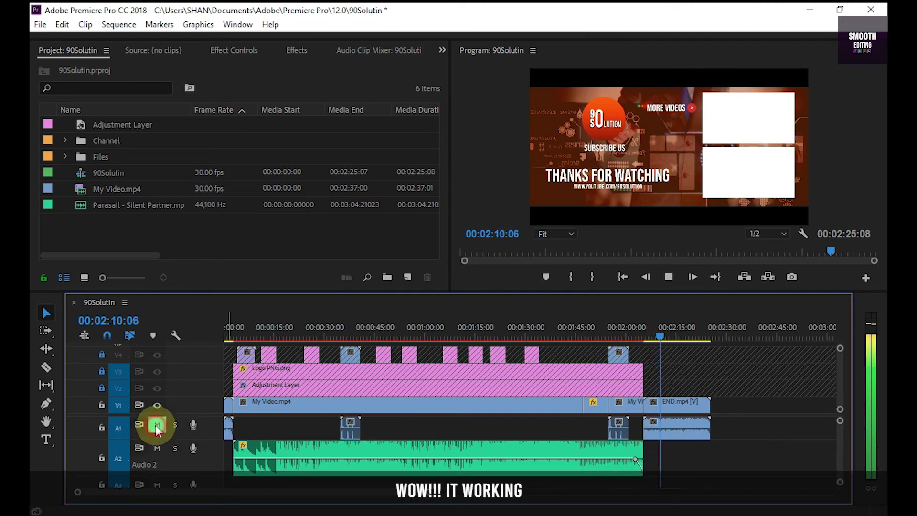
{"action": "left_click", "coordinate": [156, 425]}
{"action": "left_click", "coordinate": [705, 355]}
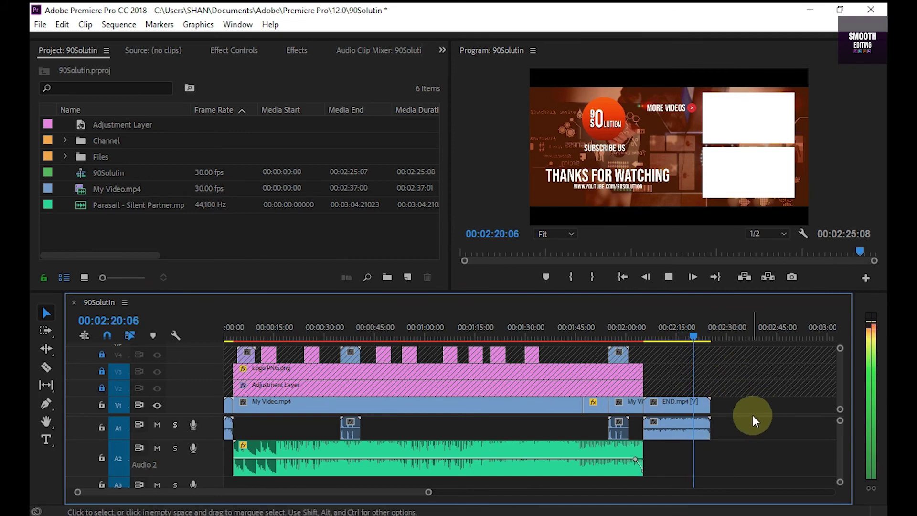
{"action": "key", "text": "space"}
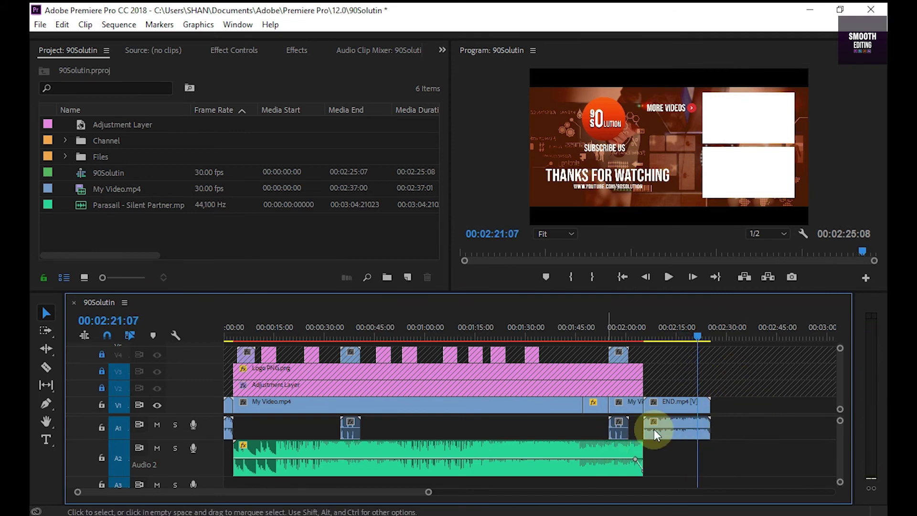